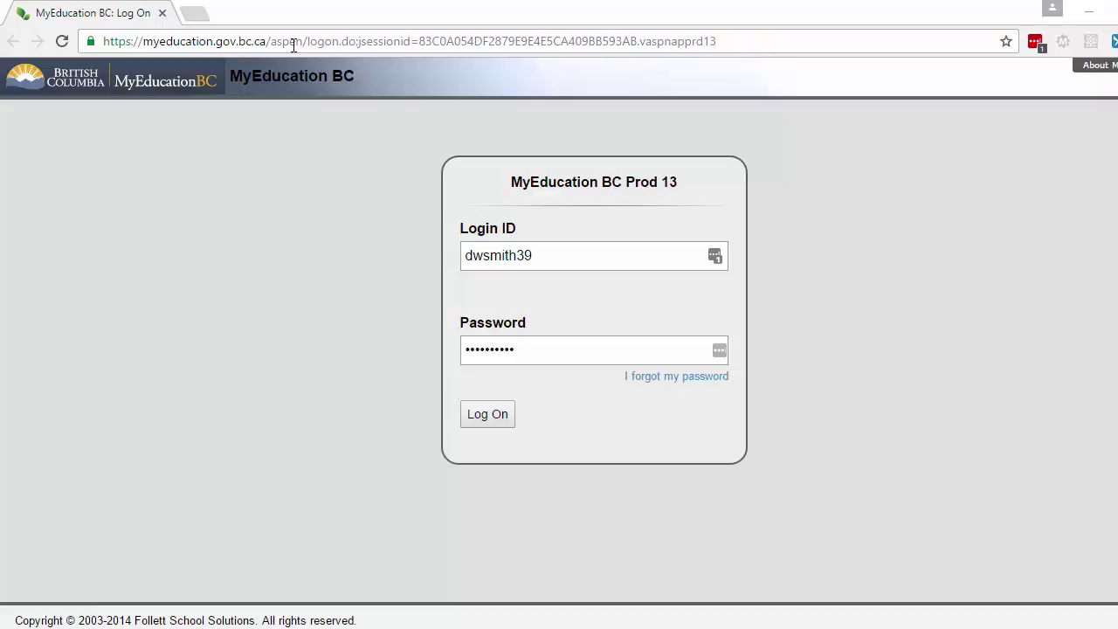
Step: Open a new browser tab beside the MyEducation BC login page
{"action": "left_click", "coordinate": [194, 13]}
Step: Go to lastpass.com in the new tab
{"action": "type", "text": "las"}
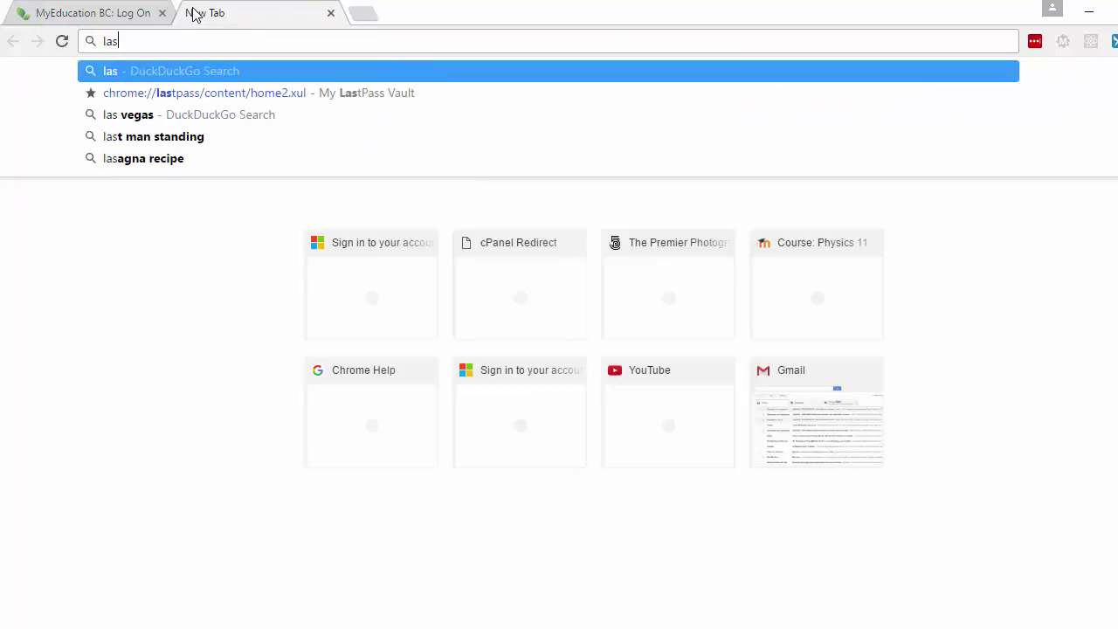
{"action": "type", "text": "tpass.com"}
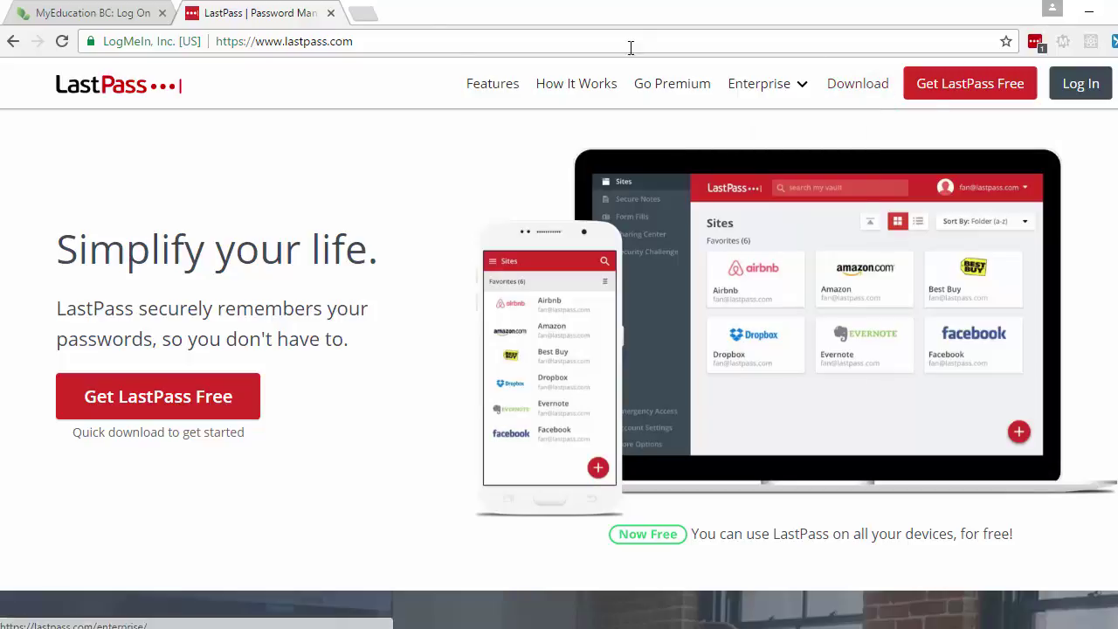
Step: Log on to MyEducation BC with the autofilled credentials to reach Kitsilano Secondary's home page
{"action": "left_click", "coordinate": [105, 14]}
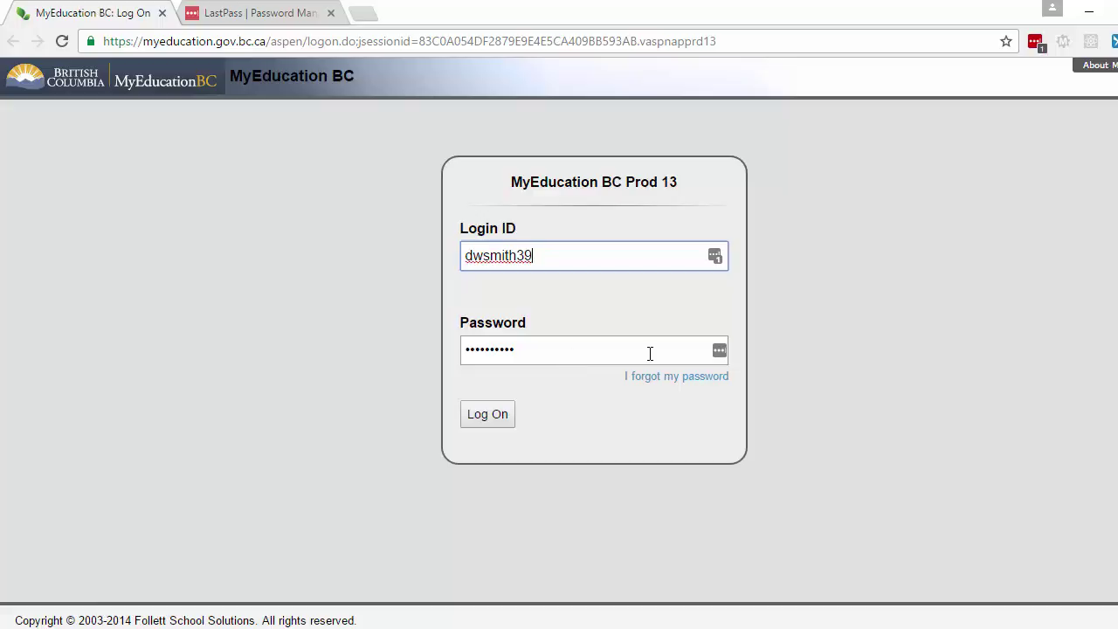
{"action": "left_click", "coordinate": [507, 412]}
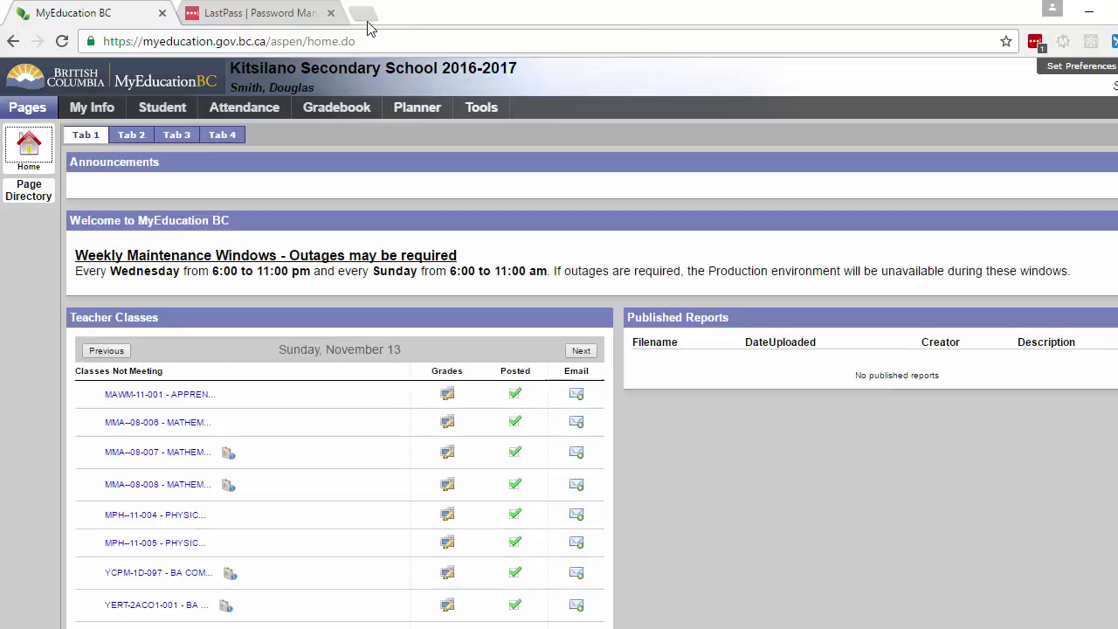
Step: Sign in to Office 365 in a new tab with the saved work/school account
{"action": "left_click", "coordinate": [366, 13]}
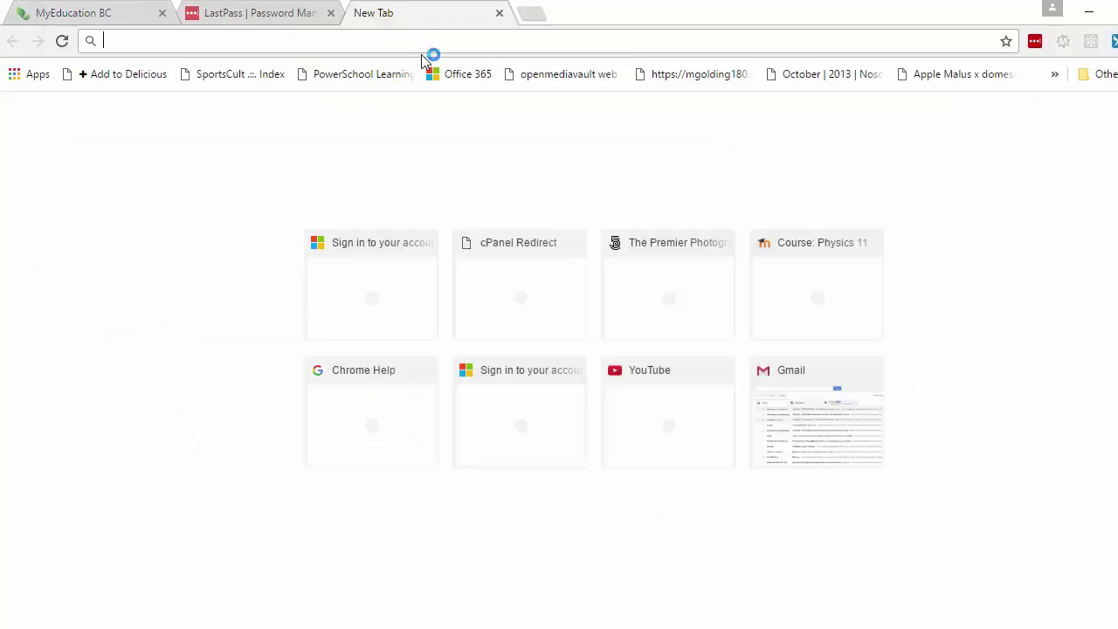
{"action": "left_click", "coordinate": [464, 77]}
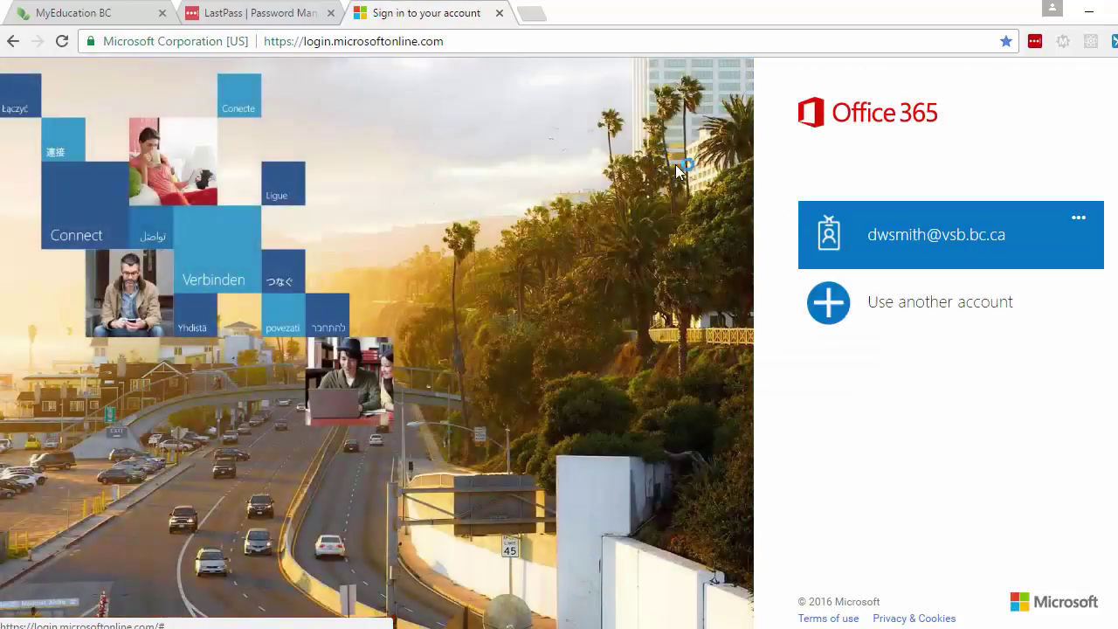
{"action": "left_click", "coordinate": [939, 248]}
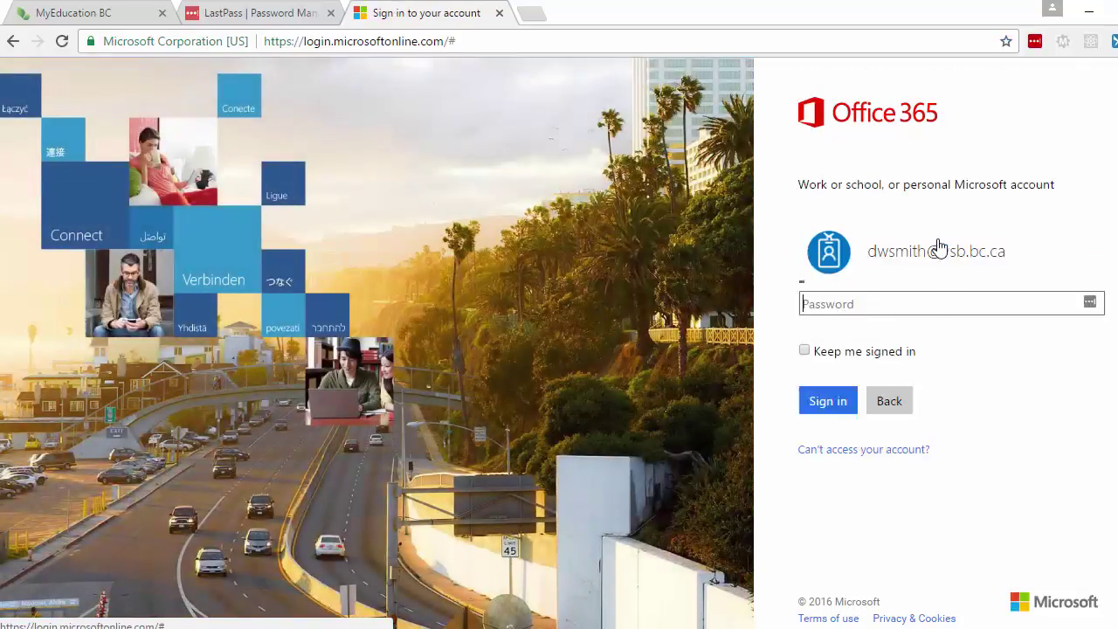
{"action": "left_click", "coordinate": [928, 265]}
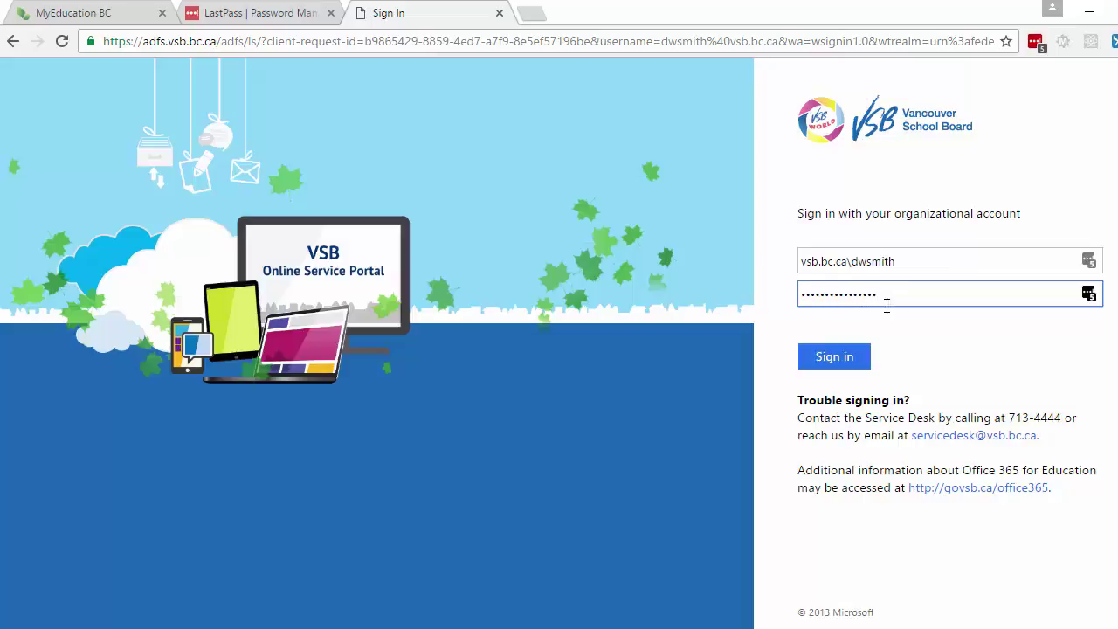
{"action": "left_click", "coordinate": [857, 358]}
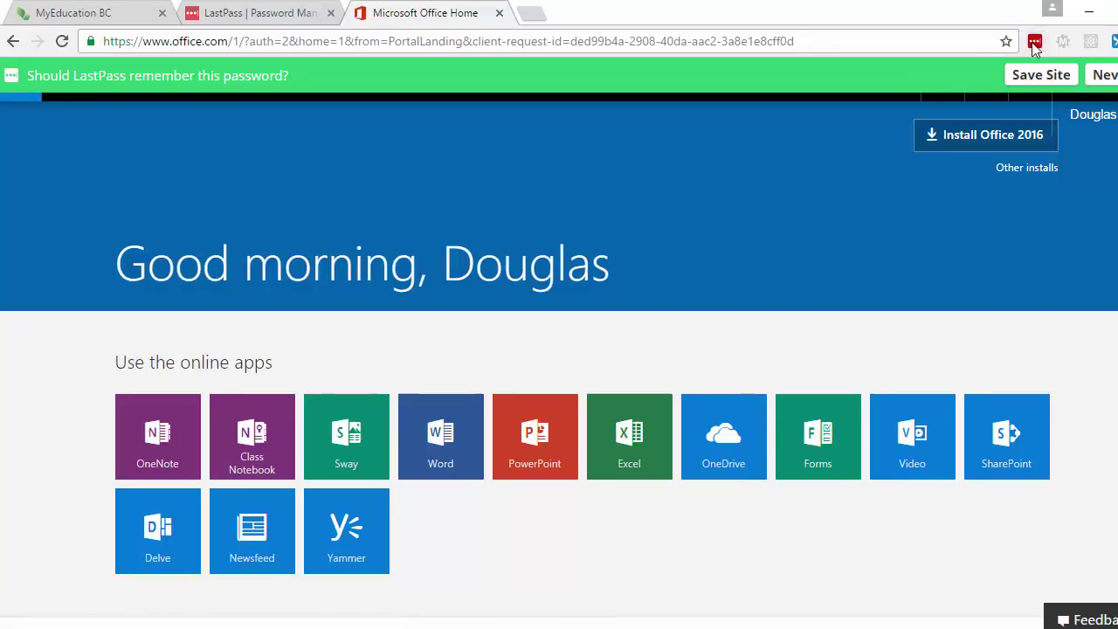
Step: Launch SmartFindExpress from the LastPass vault via an 'sfe' search, then sign out
{"action": "left_click", "coordinate": [1033, 42]}
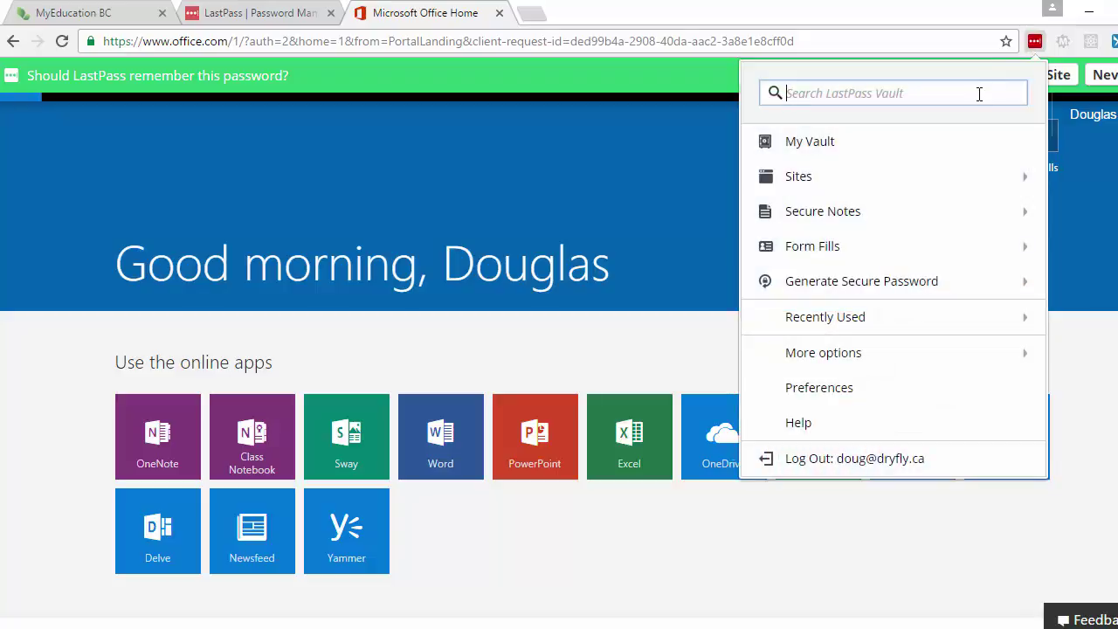
{"action": "type", "text": "sfe"}
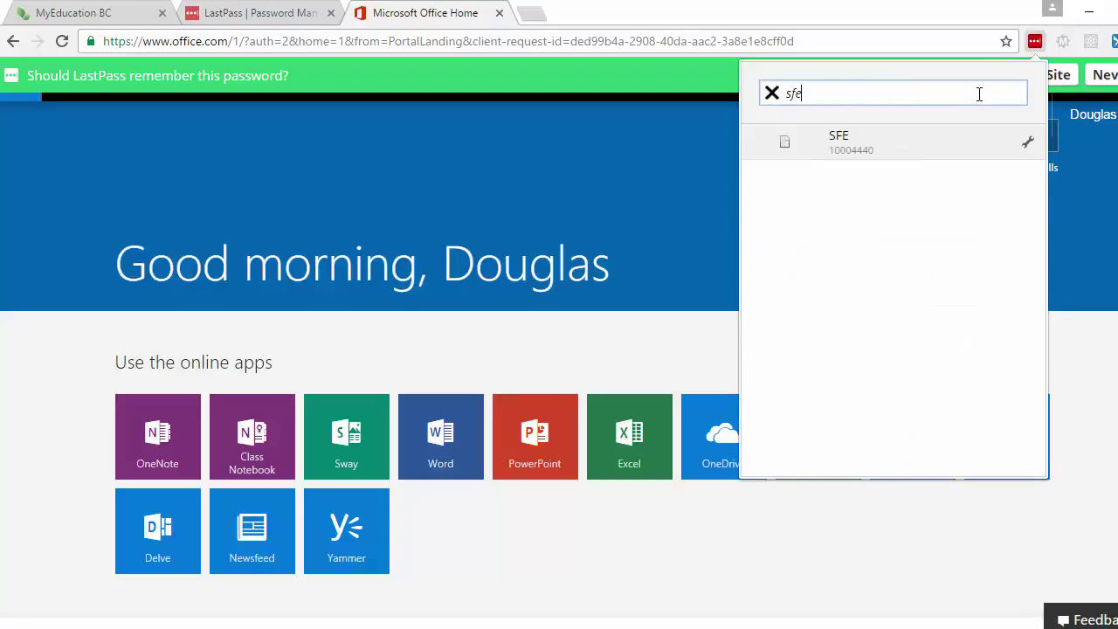
{"action": "left_click", "coordinate": [843, 151]}
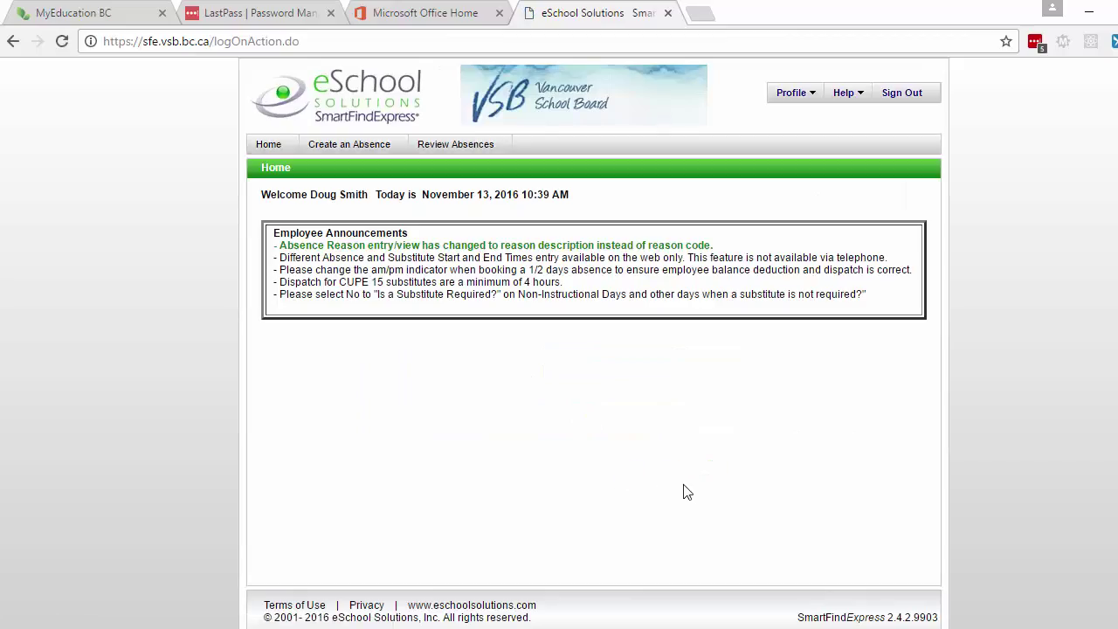
{"action": "left_click", "coordinate": [908, 97]}
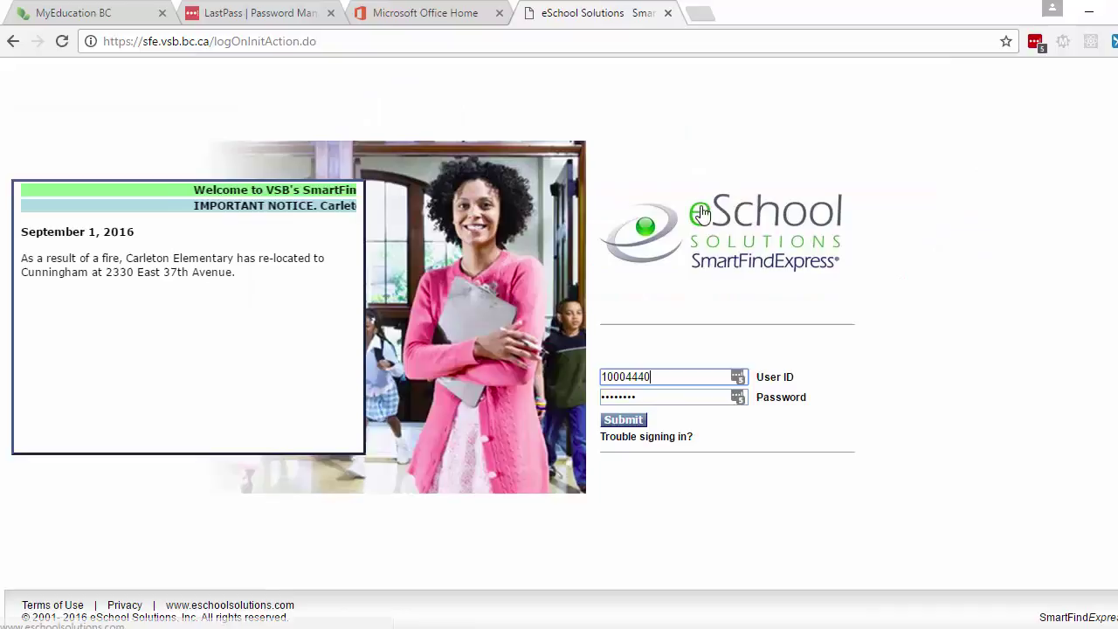
Step: Close the SmartFindExpress (eSchool Solutions) tab
{"action": "left_click", "coordinate": [668, 14]}
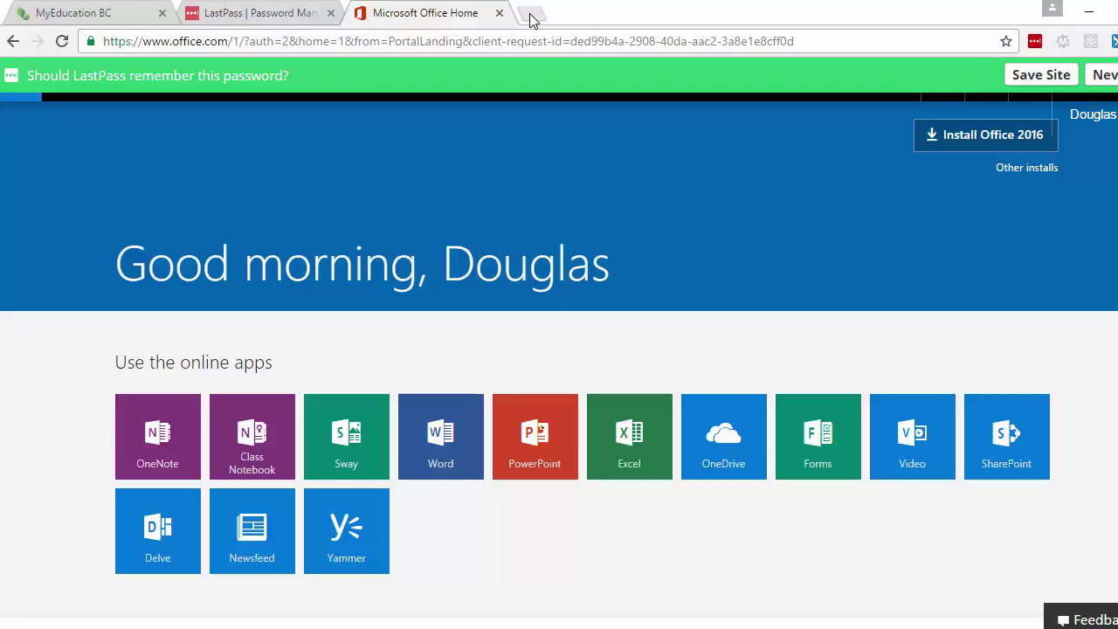
Step: Return to the LastPass homepage tab, then switch to the blank OneNote Untitled page
{"action": "left_click", "coordinate": [268, 19]}
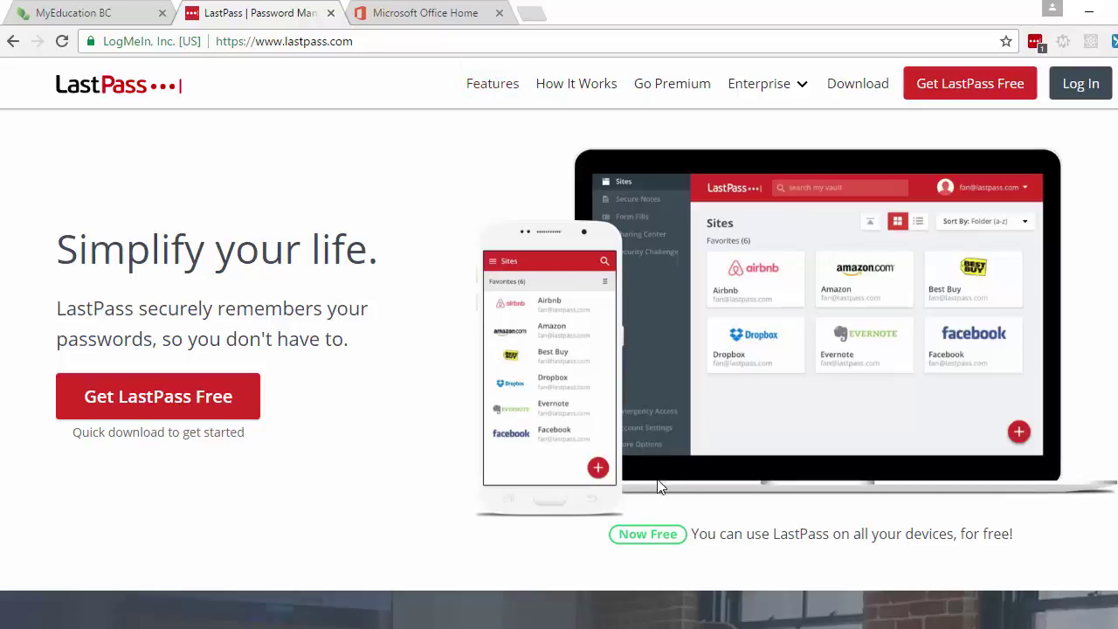
{"action": "left_click", "coordinate": [684, 622]}
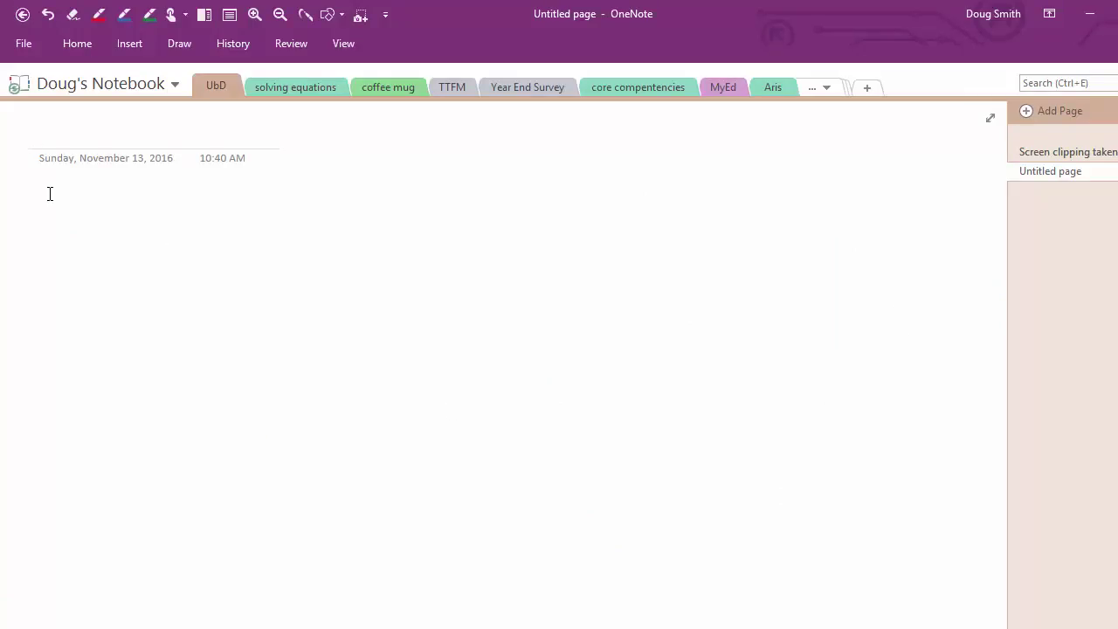
{"action": "left_click", "coordinate": [47, 194]}
{"action": "left_click", "coordinate": [255, 14]}
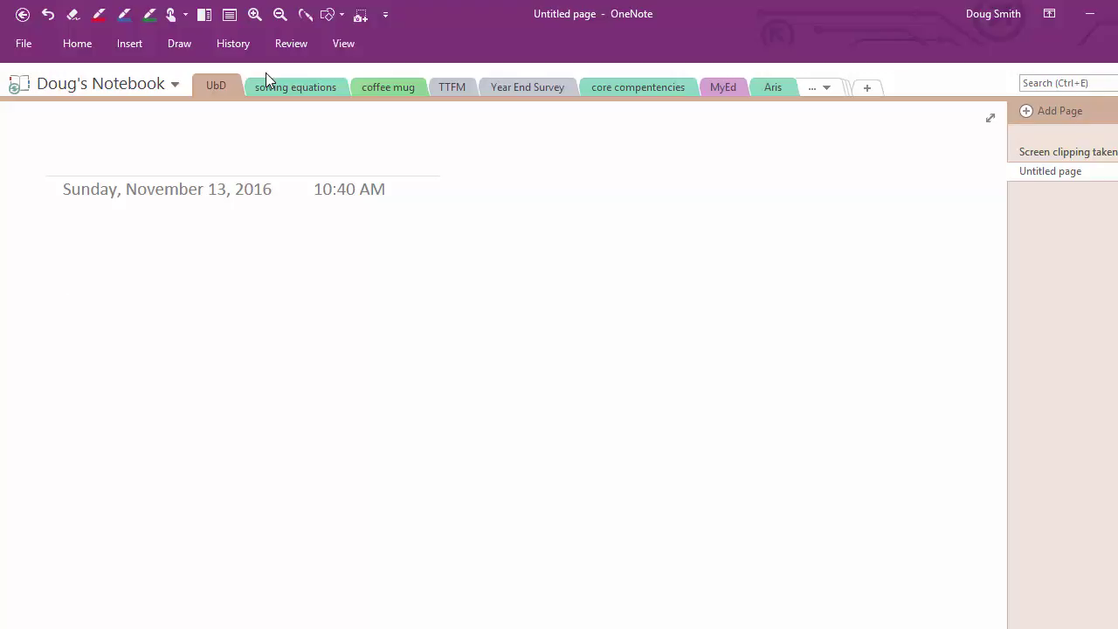
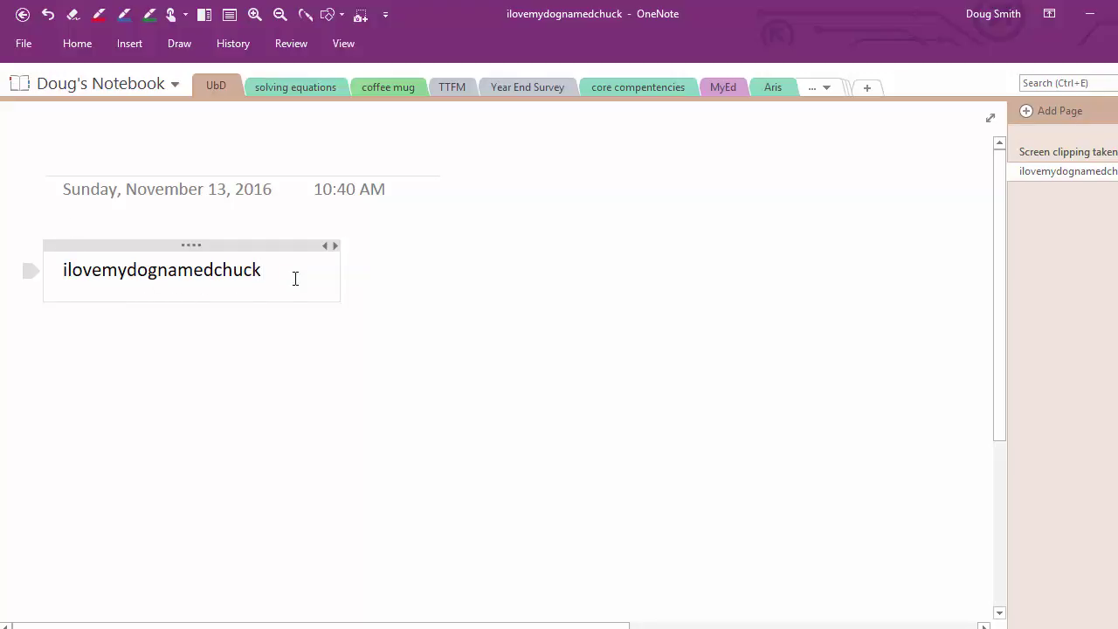
{"action": "key", "text": "Return"}
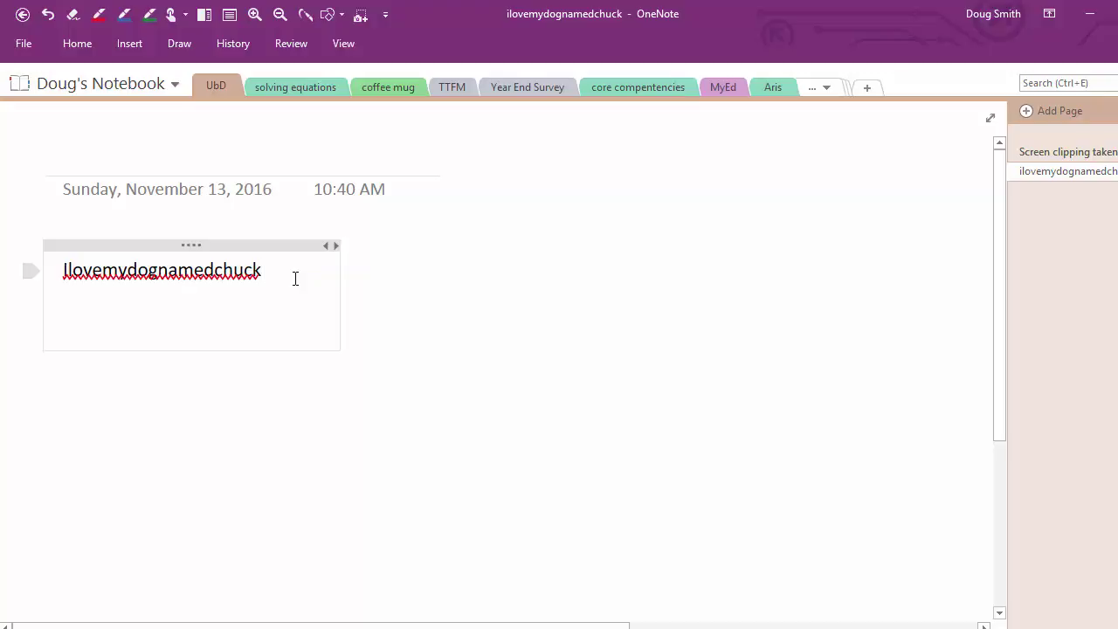
{"action": "type", "text": "IIKDHF:Llkjdslkfja;fj"}
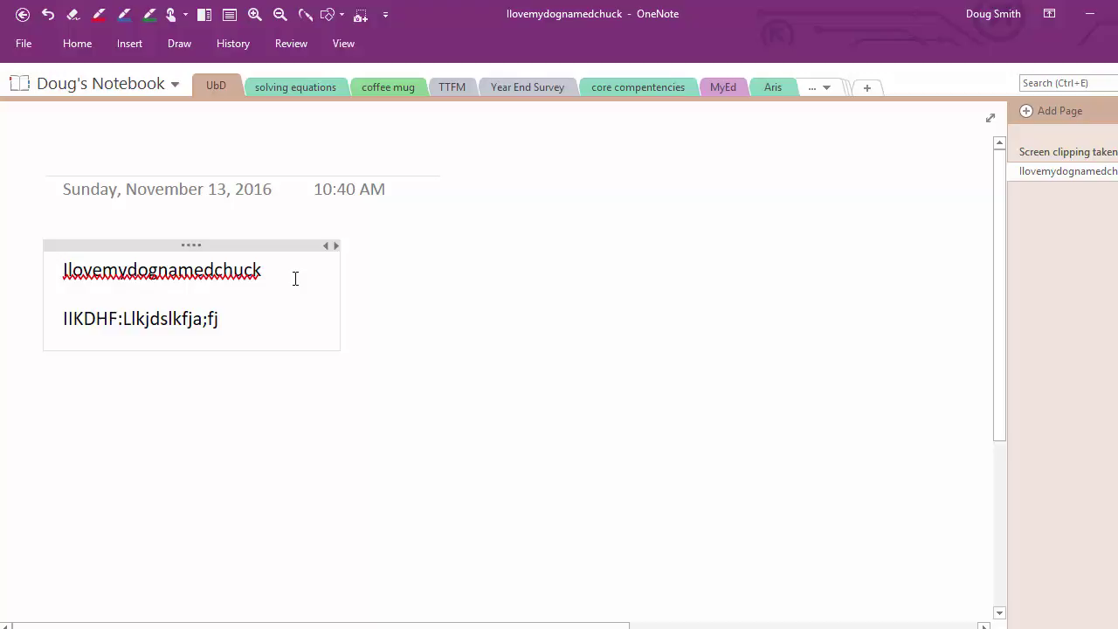
{"action": "type", "text": "3l4324%#$%"}
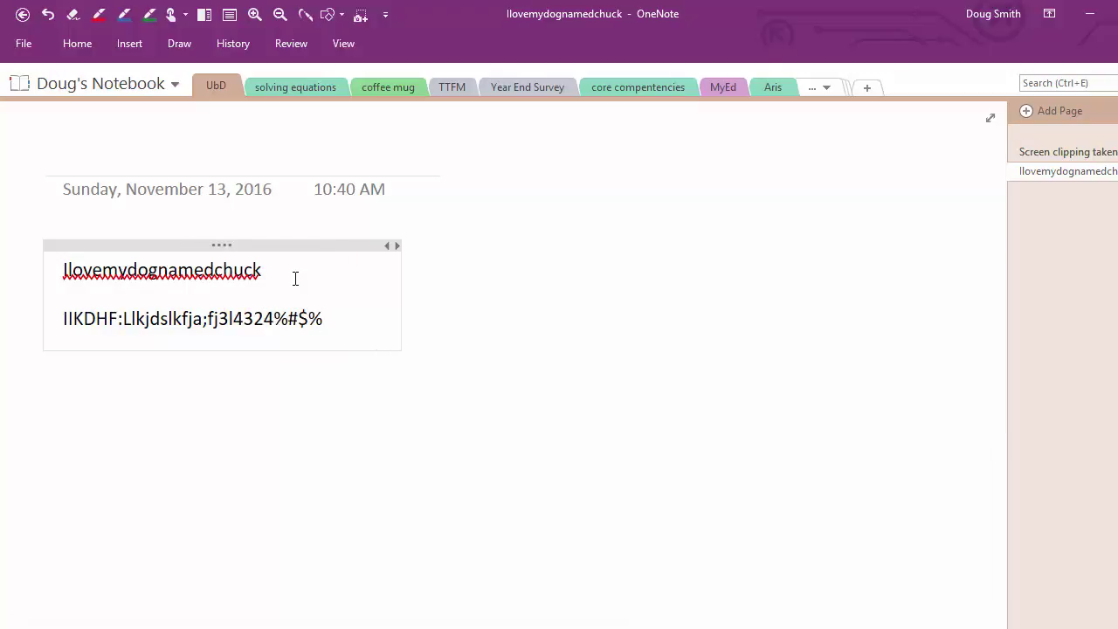
{"action": "key", "text": "BackSpace"}
{"action": "key", "text": "BackSpace"}
{"action": "key", "text": "BackSpace"}
{"action": "key", "text": "BackSpace"}
{"action": "key", "text": "BackSpace"}
{"action": "key", "text": "BackSpace"}
{"action": "key", "text": "BackSpace"}
{"action": "key", "text": "BackSpace"}
{"action": "key", "text": "BackSpace"}
{"action": "key", "text": "BackSpace"}
{"action": "key", "text": "BackSpace"}
{"action": "key", "text": "BackSpace"}
{"action": "key", "text": "BackSpace"}
{"action": "key", "text": "BackSpace"}
{"action": "key", "text": "BackSpace"}
{"action": "key", "text": "BackSpace"}
{"action": "key", "text": "BackSpace"}
{"action": "key", "text": "BackSpace"}
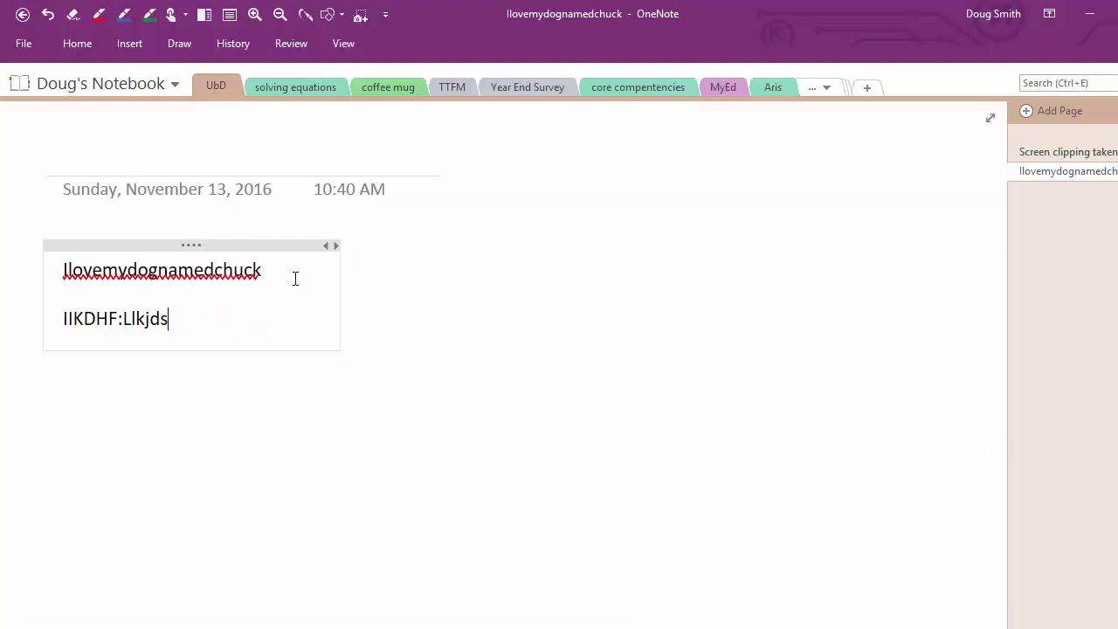
{"action": "key", "text": "BackSpace"}
{"action": "key", "text": "BackSpace"}
{"action": "key", "text": "BackSpace"}
{"action": "key", "text": "BackSpace"}
{"action": "key", "text": "BackSpace"}
{"action": "key", "text": "BackSpace"}
{"action": "key", "text": "BackSpace"}
{"action": "key", "text": "BackSpace"}
{"action": "key", "text": "BackSpace"}
{"action": "key", "text": "BackSpace"}
{"action": "key", "text": "BackSpace"}
{"action": "key", "text": "BackSpace"}
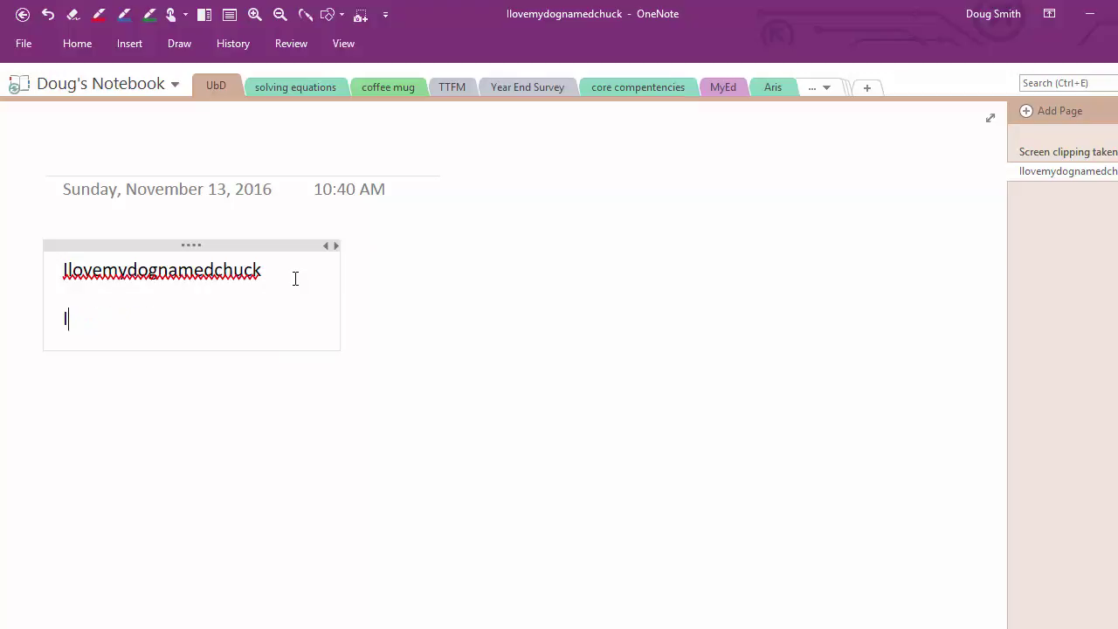
{"action": "key", "text": "BackSpace"}
{"action": "key", "text": "BackSpace"}
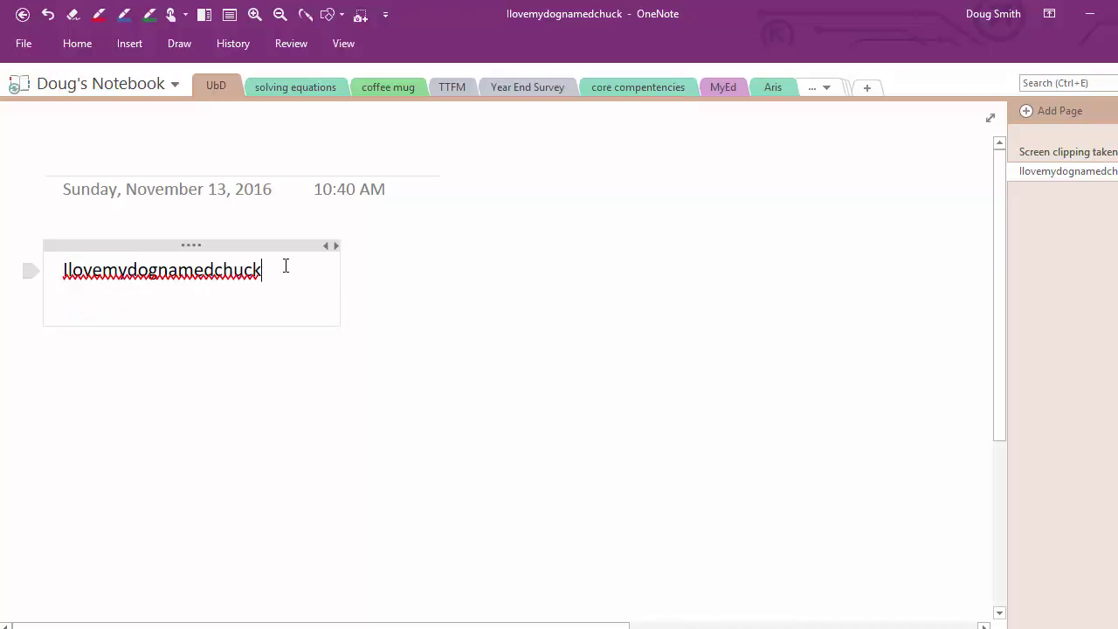
{"action": "key", "text": "Left"}
{"action": "key", "text": "Left"}
{"action": "key", "text": "Left"}
{"action": "key", "text": "Left"}
{"action": "key", "text": "Left"}
{"action": "key", "text": "Right"}
{"action": "key", "text": "Right"}
{"action": "key", "text": "Right"}
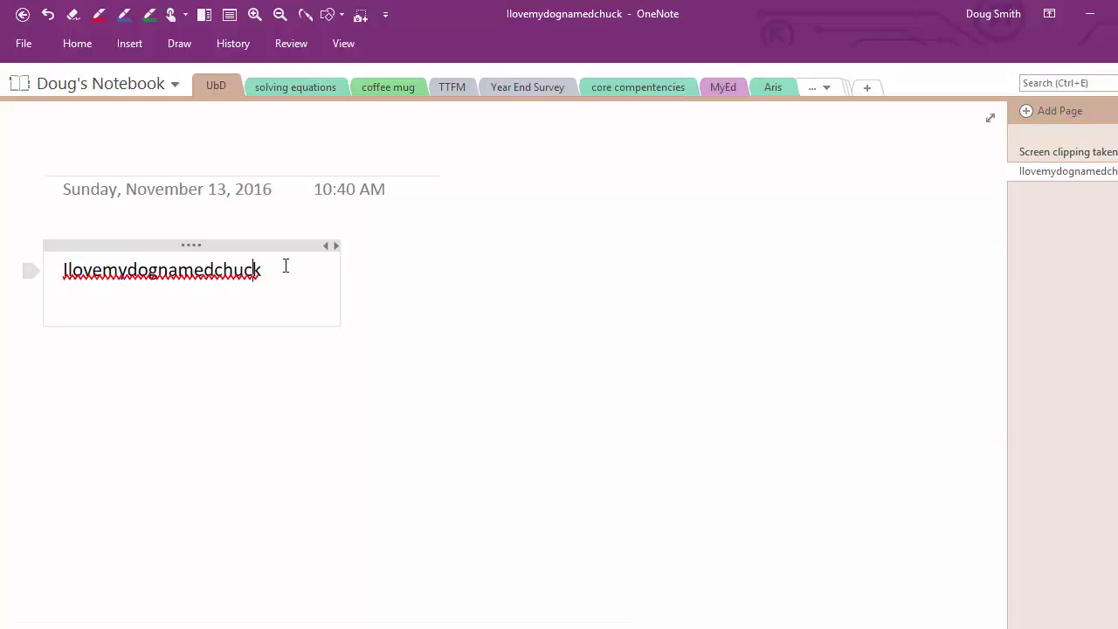
{"action": "key", "text": "Right"}
{"action": "key", "text": "Left"}
{"action": "key", "text": "Return"}
{"action": "key", "text": "Return"}
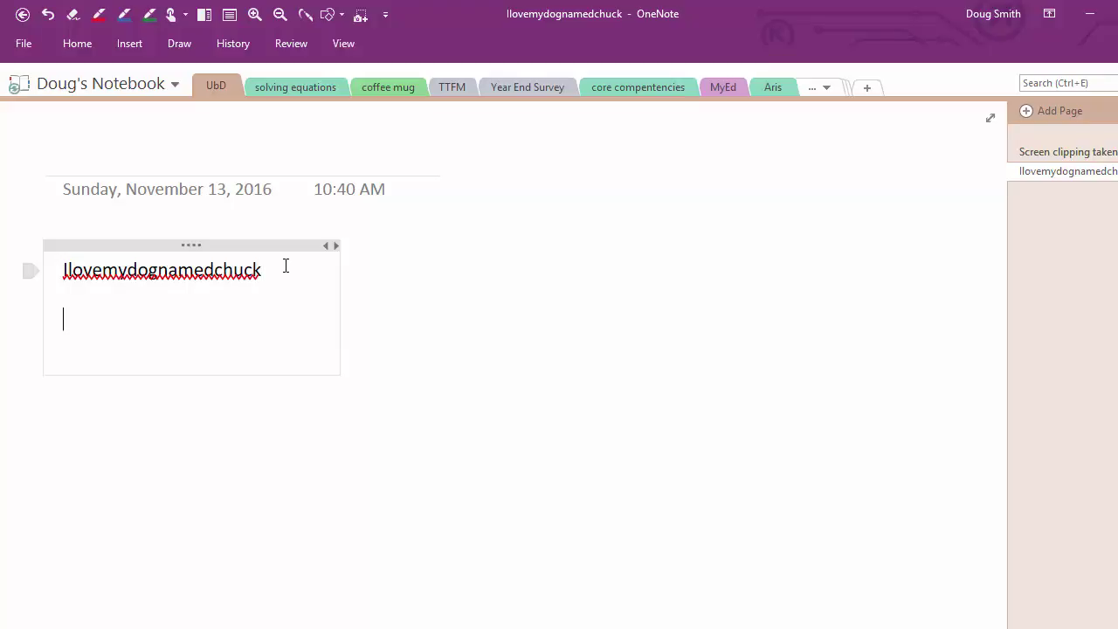
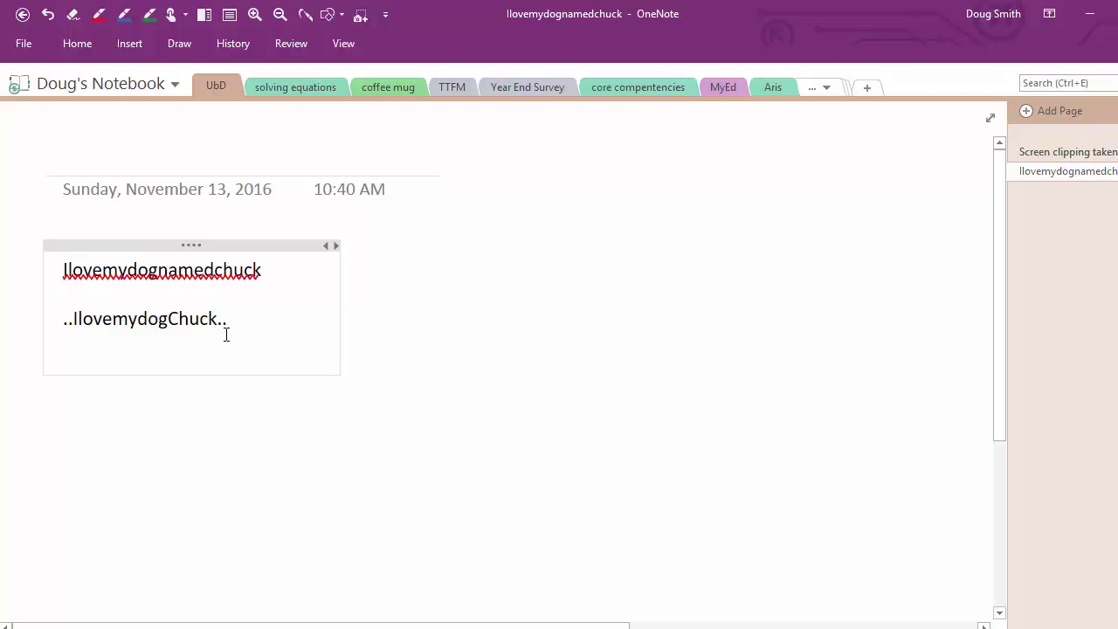